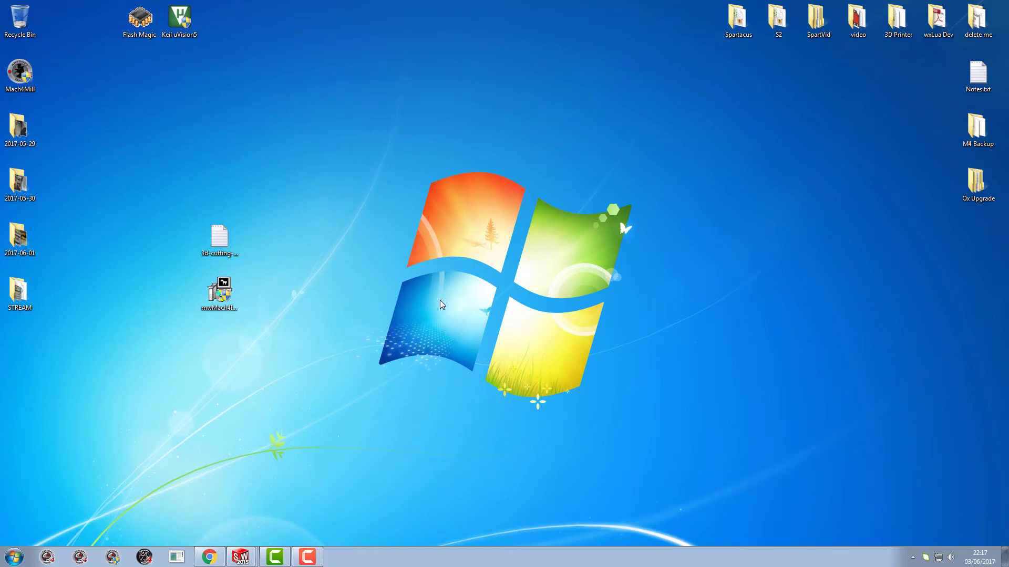
Install the ModuleWorks plugin into C:\Mach4Hobby, accepting the license agreement, then close the installer.
double_click(233, 295)
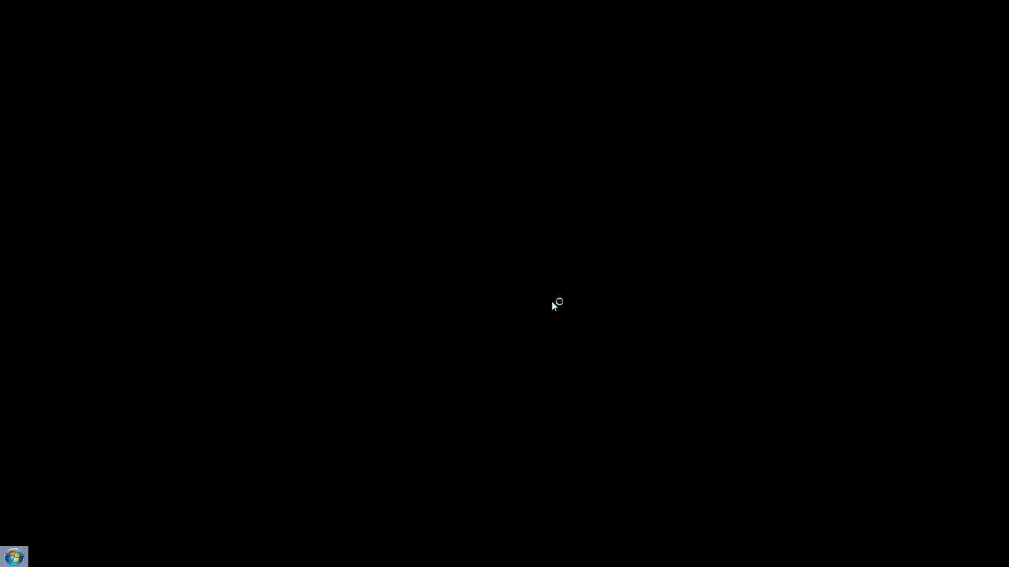
click(551, 301)
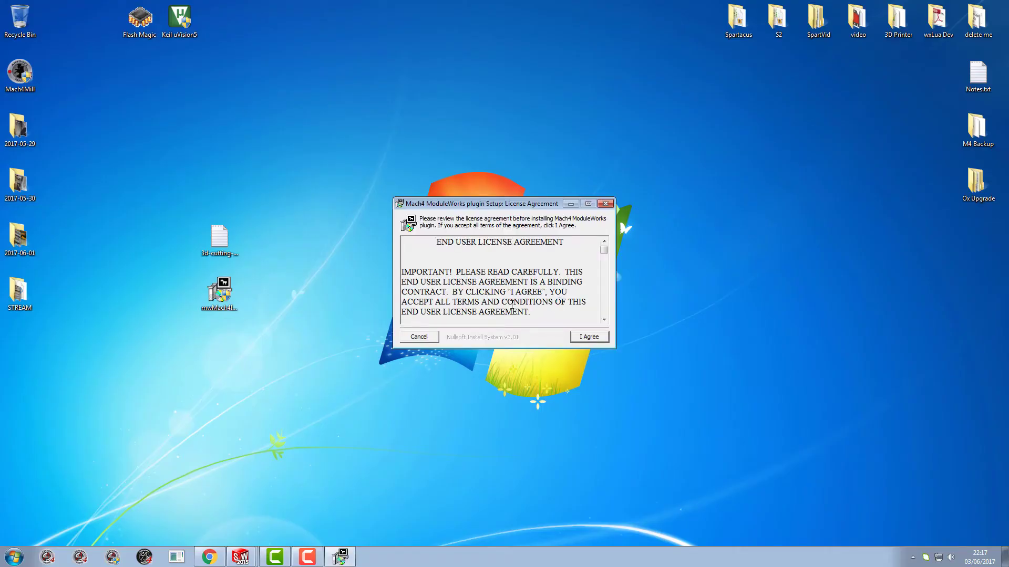
click(585, 339)
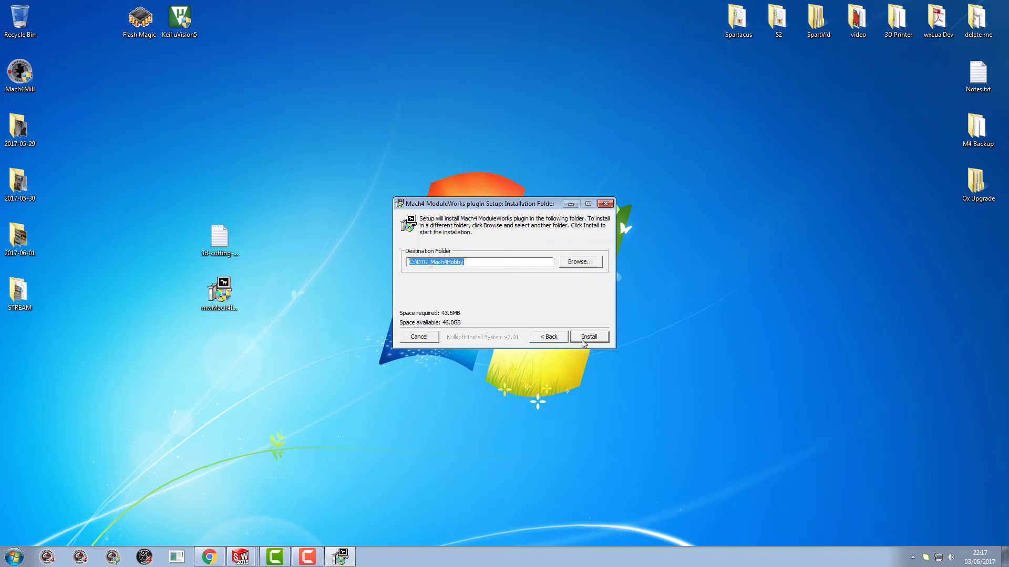
click(429, 262)
key(BackSpace)
key(BackSpace)
key(BackSpace)
key(BackSpace)
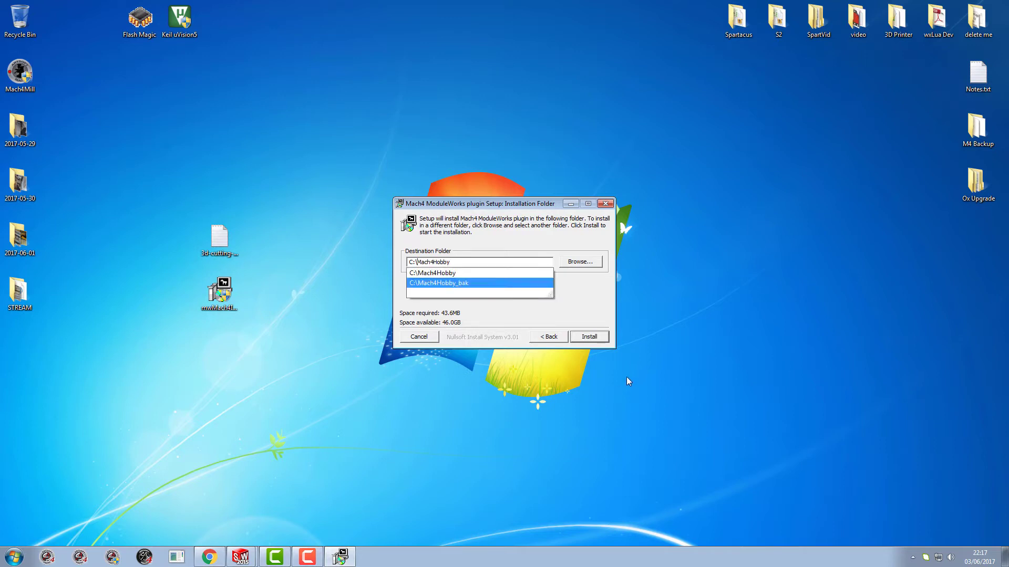
click(594, 335)
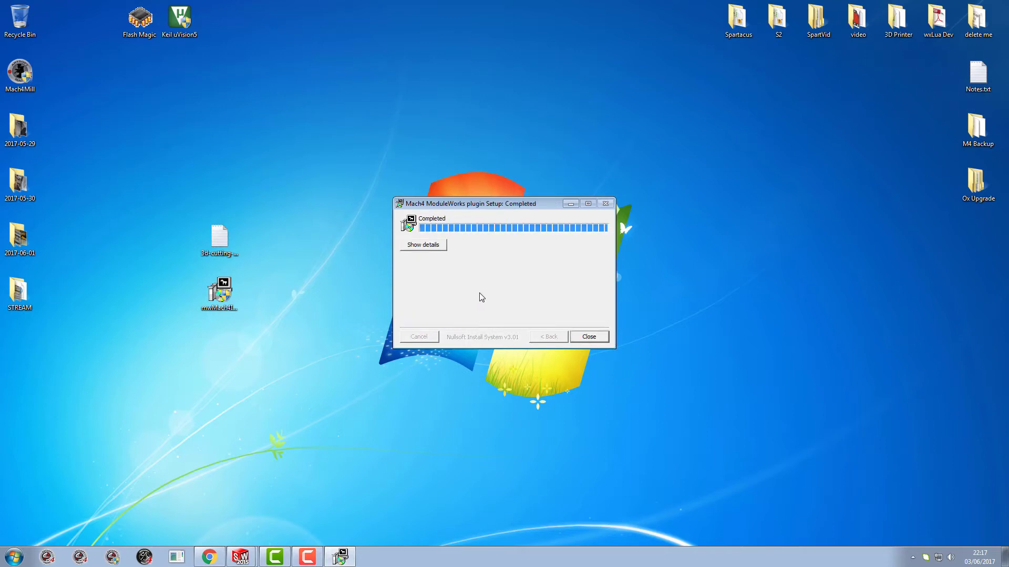
click(594, 338)
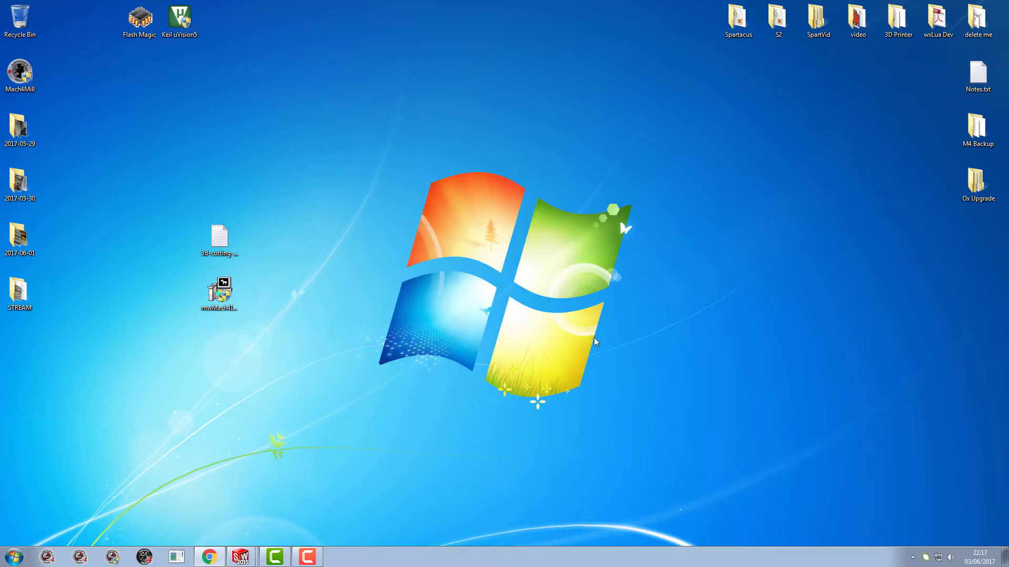
Delete the ModuleWorks profile and start Mach4 with the Mach4Mill profile.
click(108, 560)
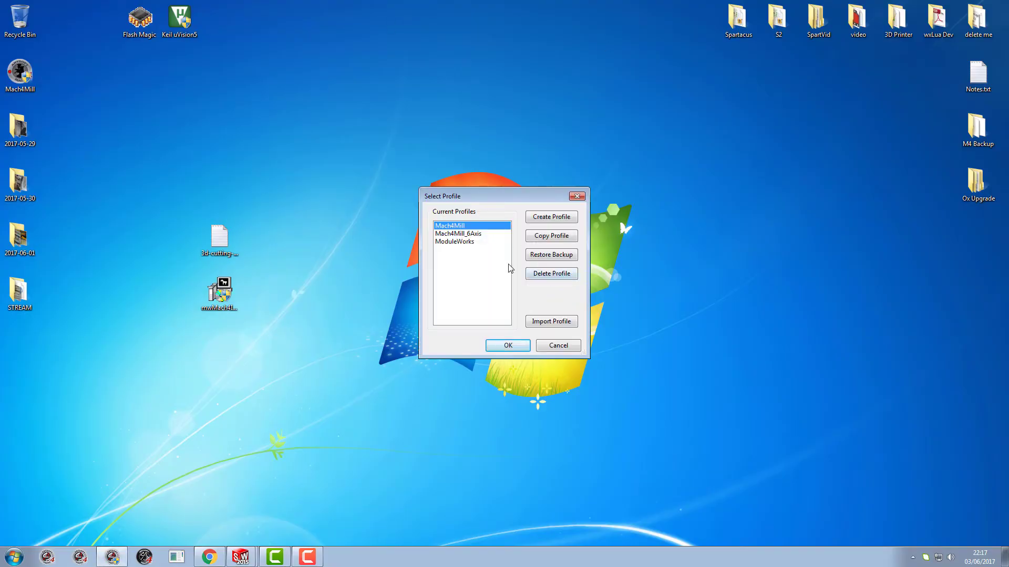
click(456, 242)
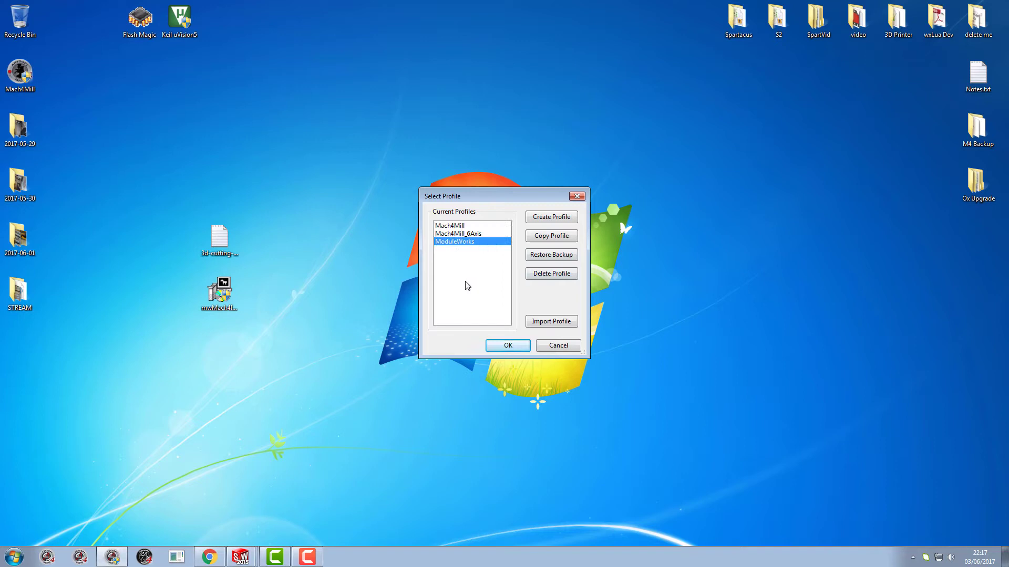
click(545, 277)
click(535, 276)
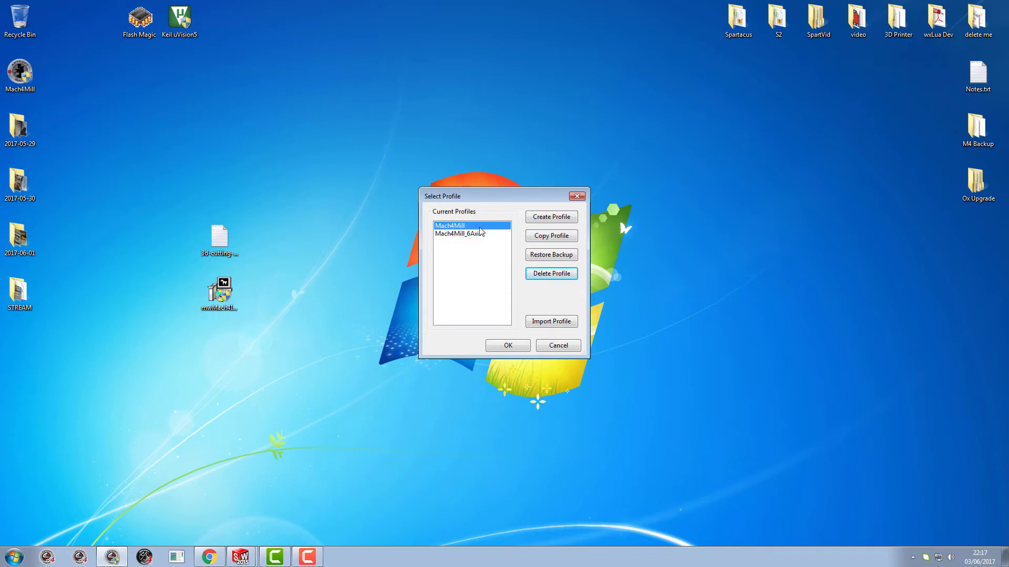
click(508, 345)
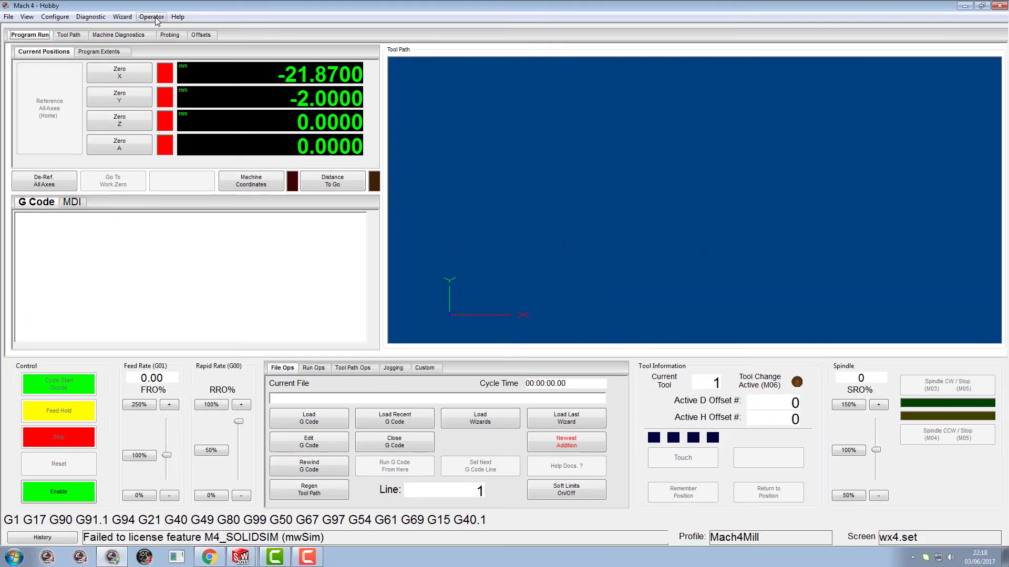
Enter screen edit mode and add a new tab to MainTabs under Default.
click(153, 17)
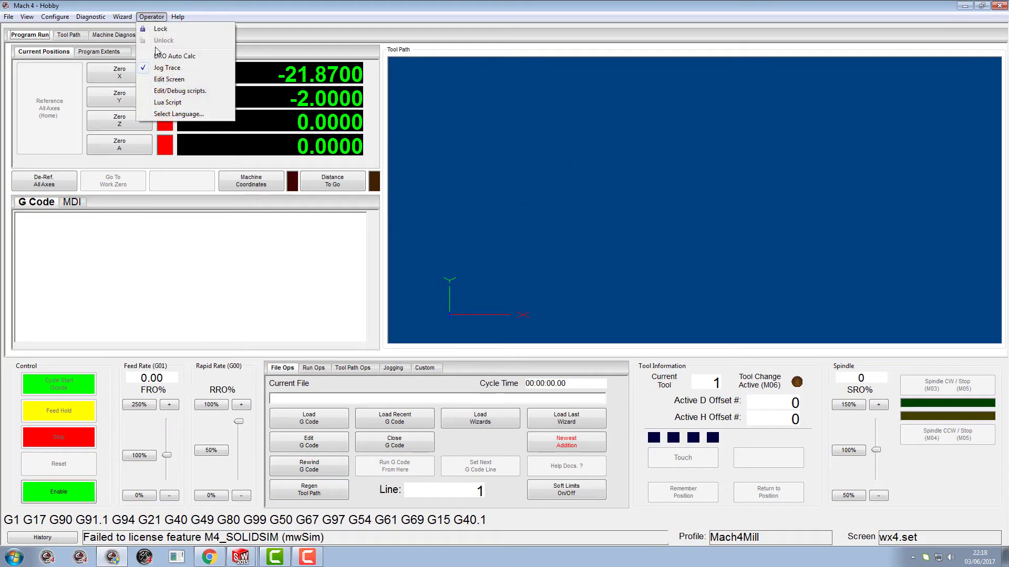
click(171, 80)
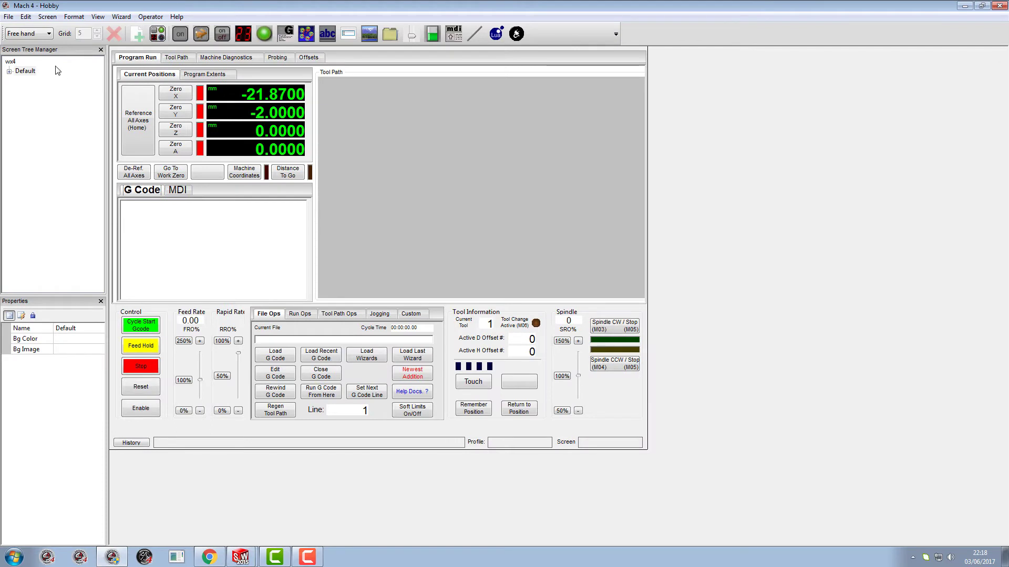
click(9, 71)
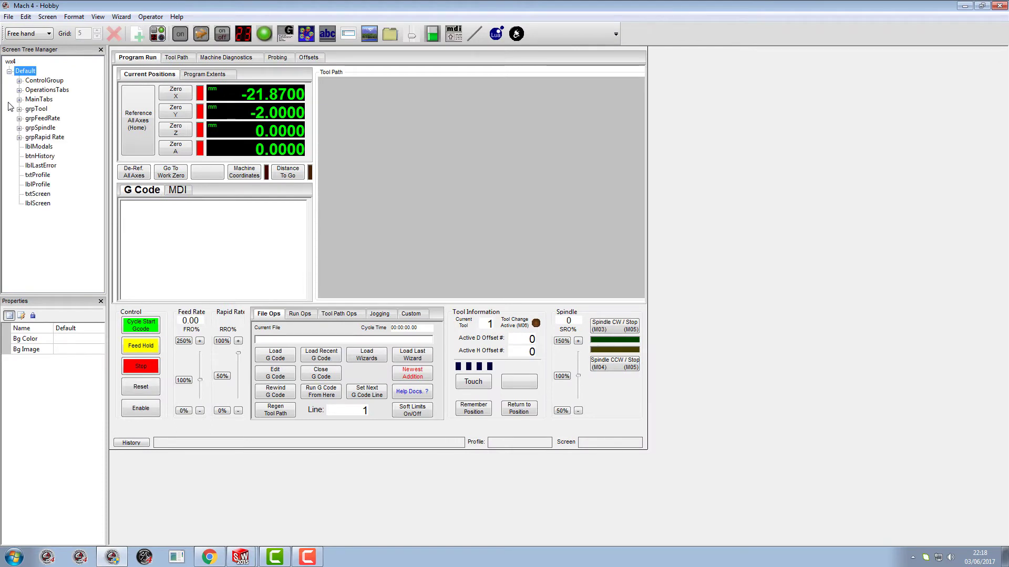
click(37, 100)
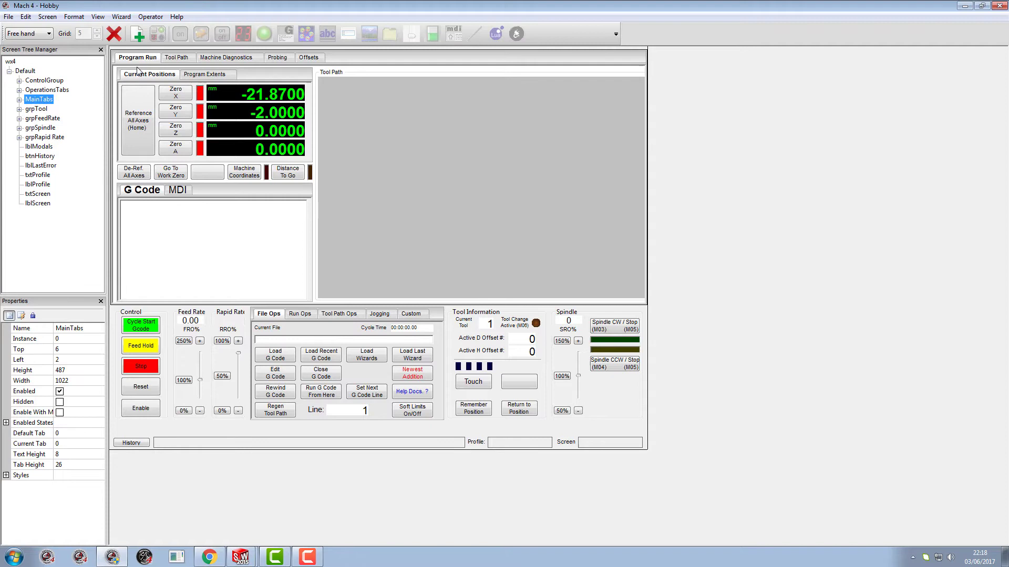
click(140, 34)
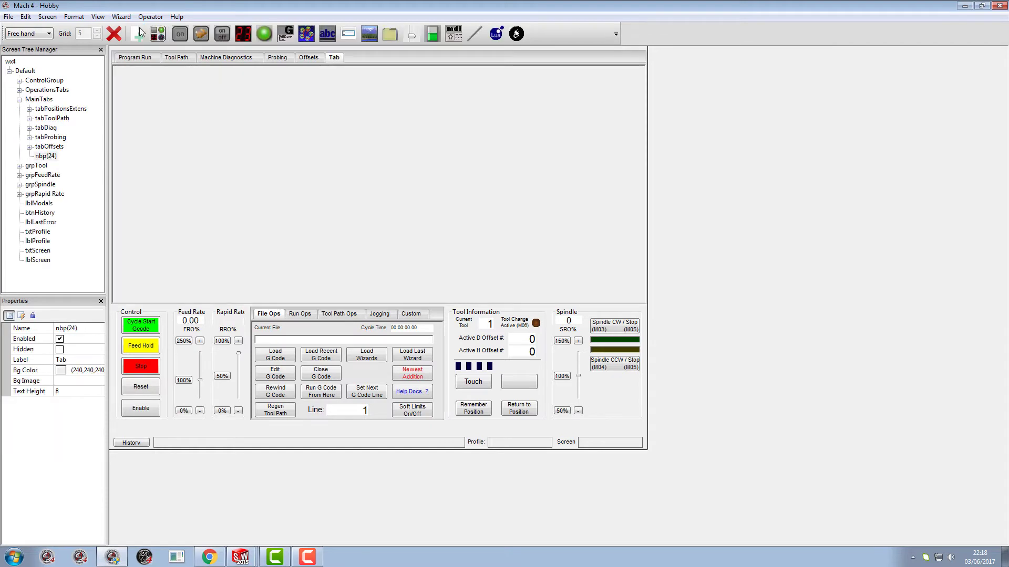
Label the new tab 'Simulator', leaving its background image unset.
click(77, 361)
text(S)
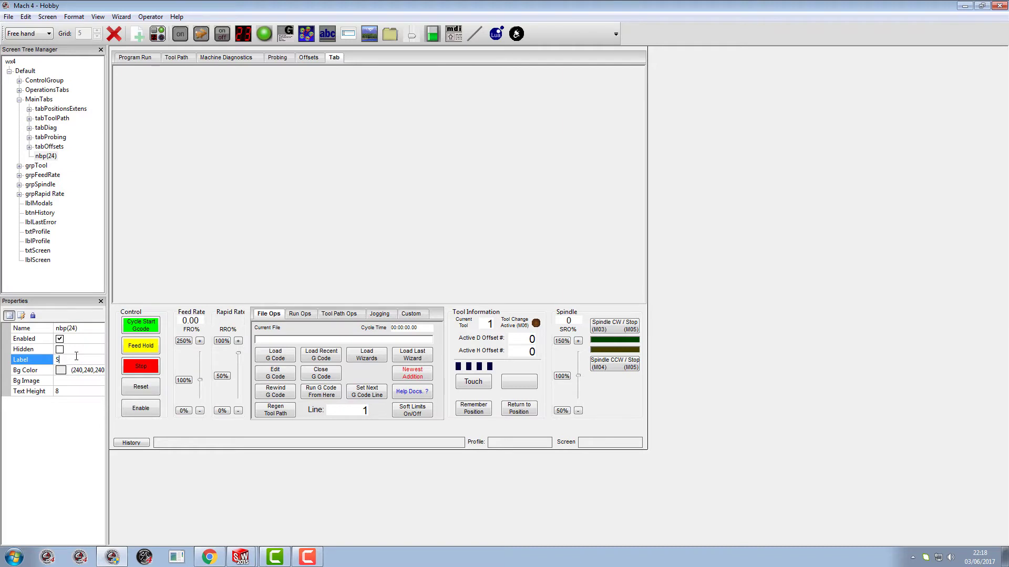
text(imulator)
click(76, 382)
click(179, 222)
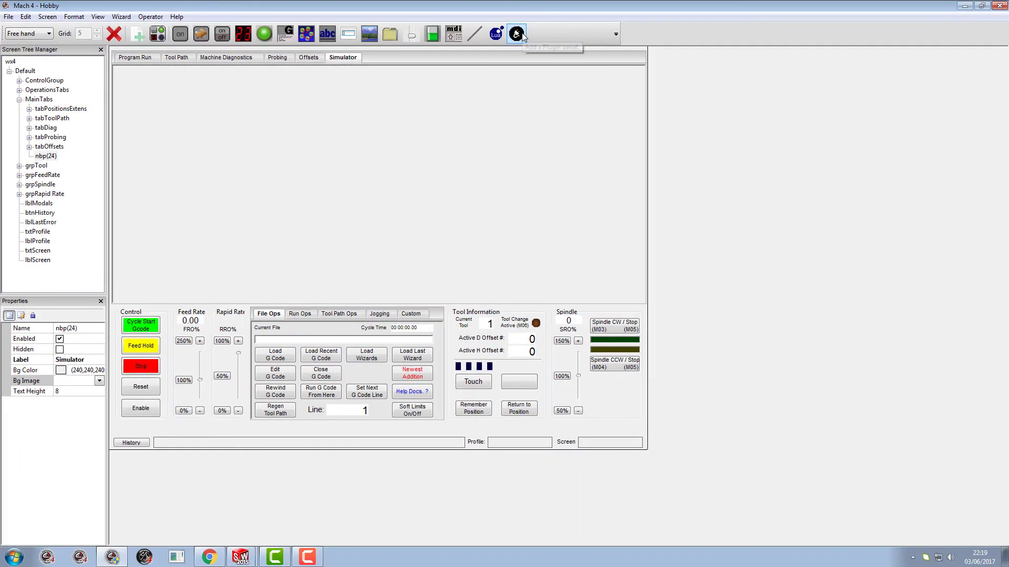
Add a 995×439 panel filling the Simulator tab, leave its Register empty, and exit screen editing.
click(523, 33)
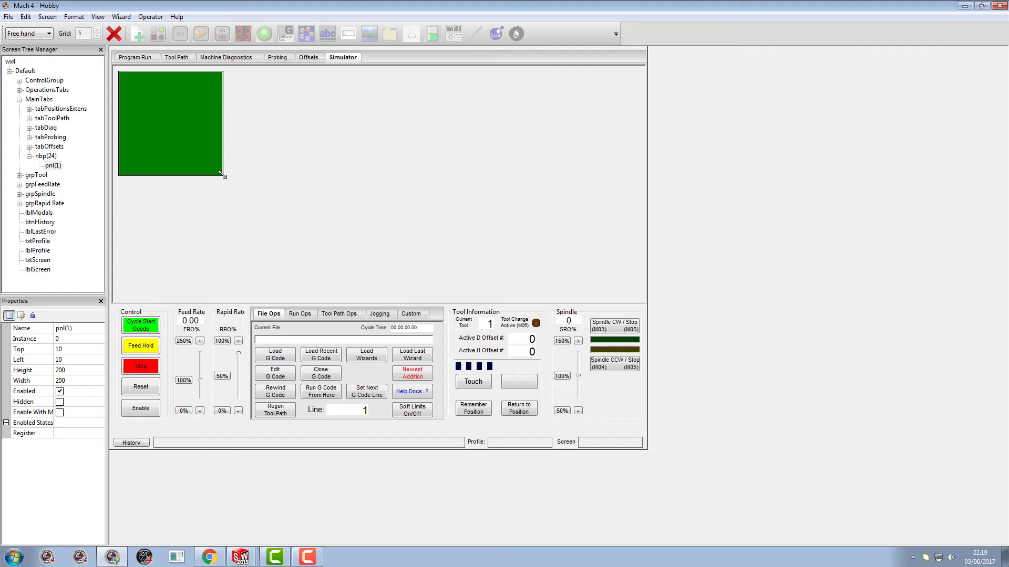
drag(224, 179, 641, 303)
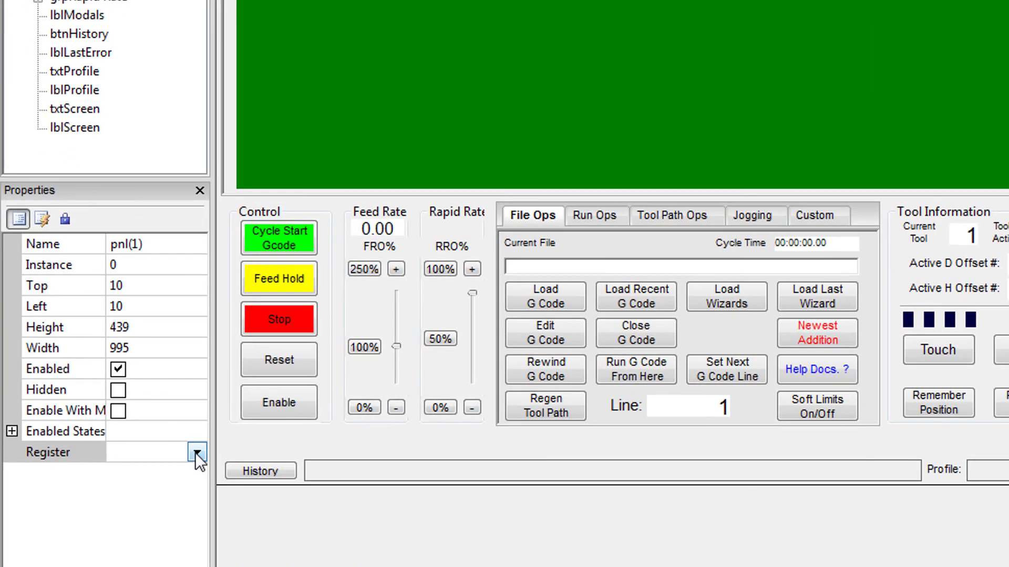
click(110, 435)
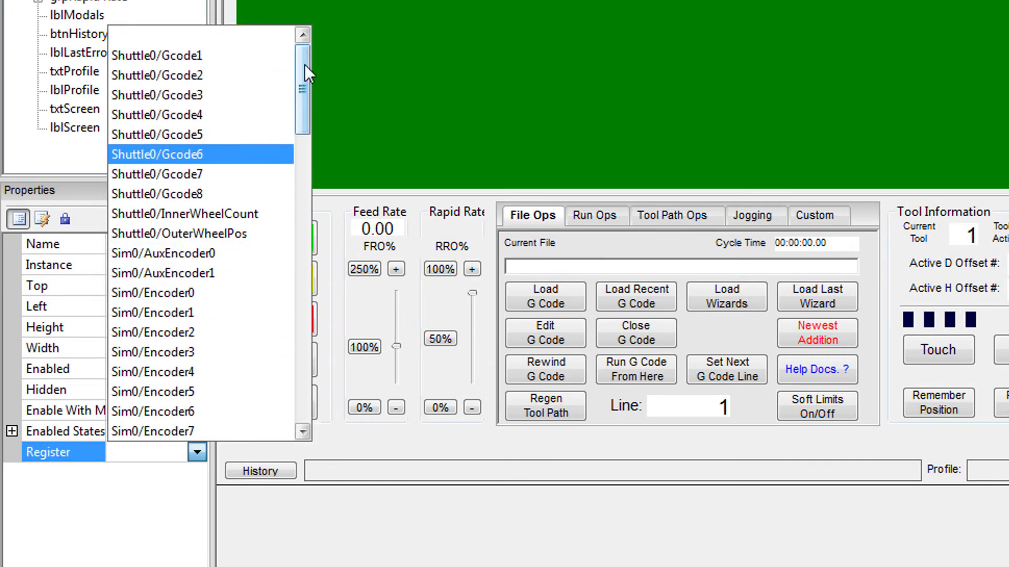
drag(304, 64, 275, 153)
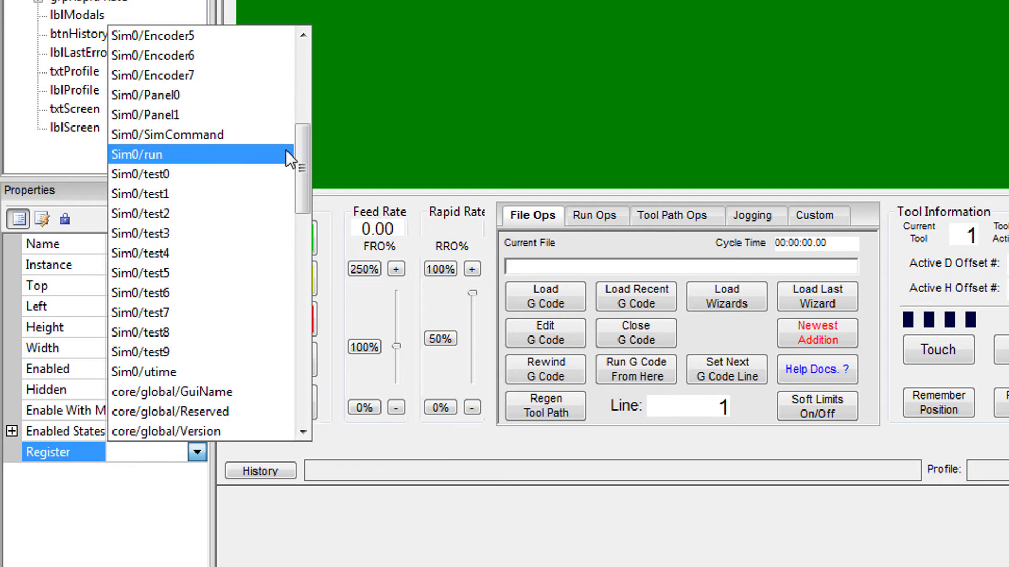
drag(297, 150, 304, 379)
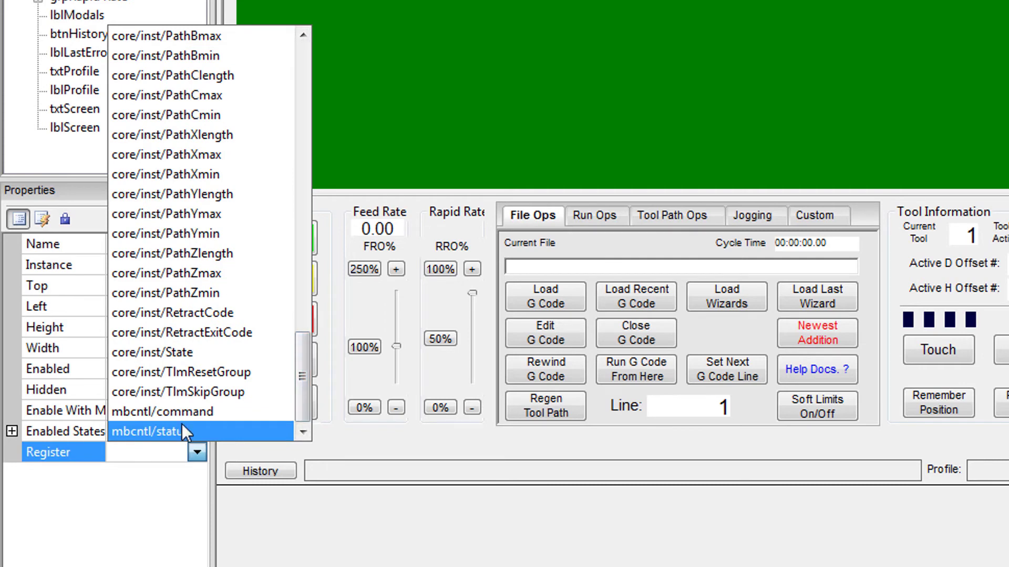
click(393, 62)
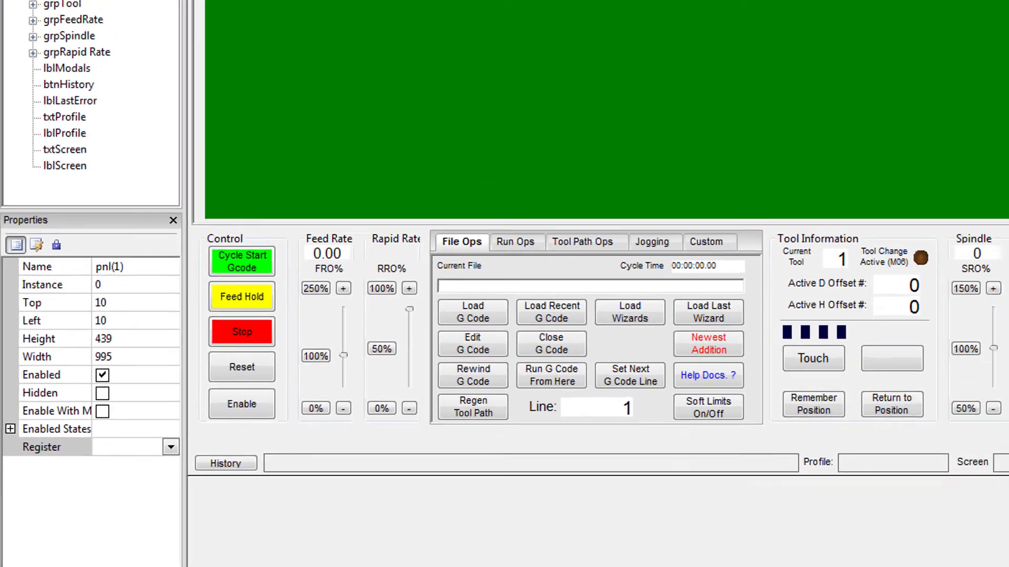
click(151, 16)
click(173, 72)
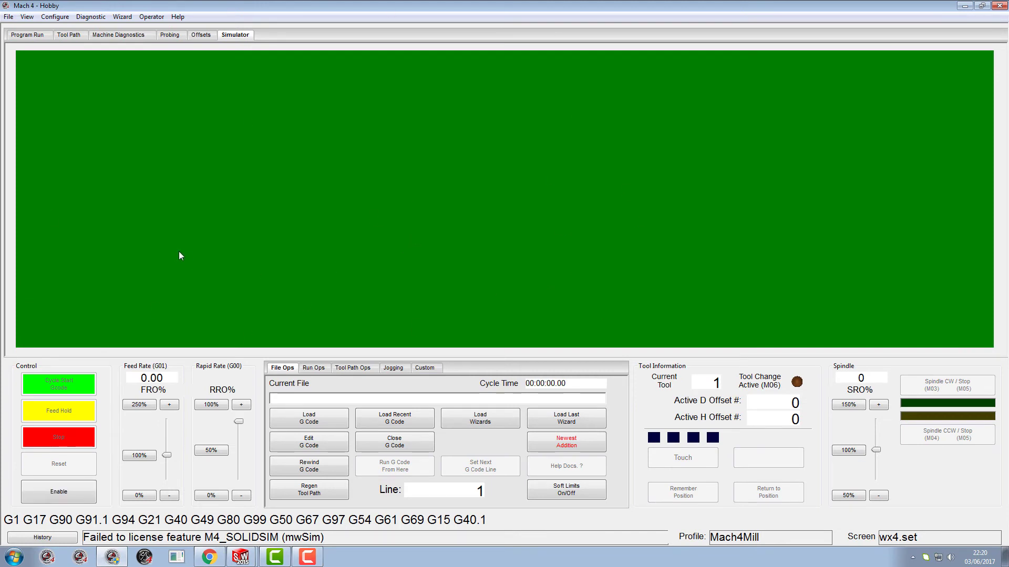
Load the 3d-cutting-simulator license file from the Desktop through Help > About and confirm installation.
click(179, 17)
click(200, 71)
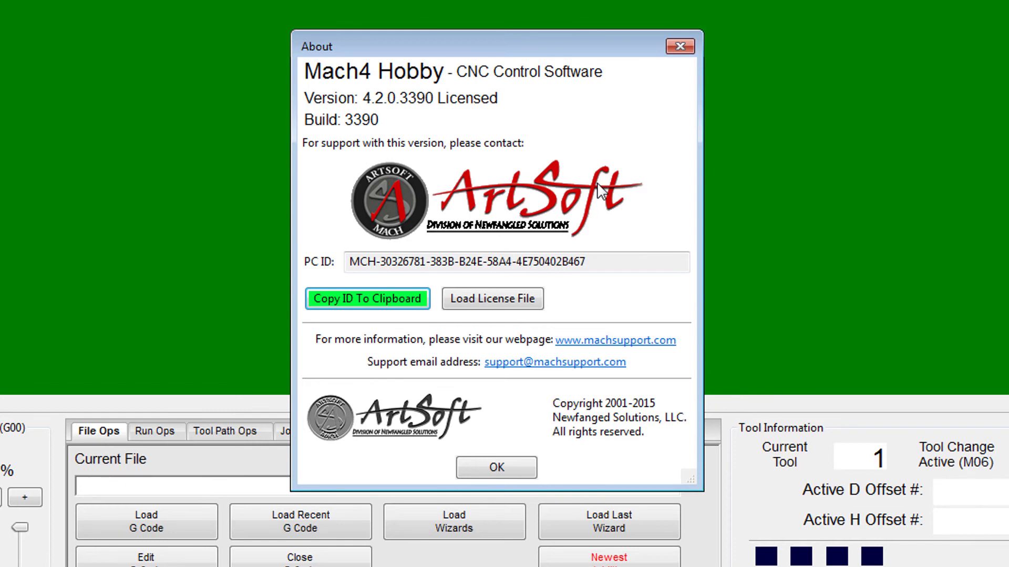
click(487, 306)
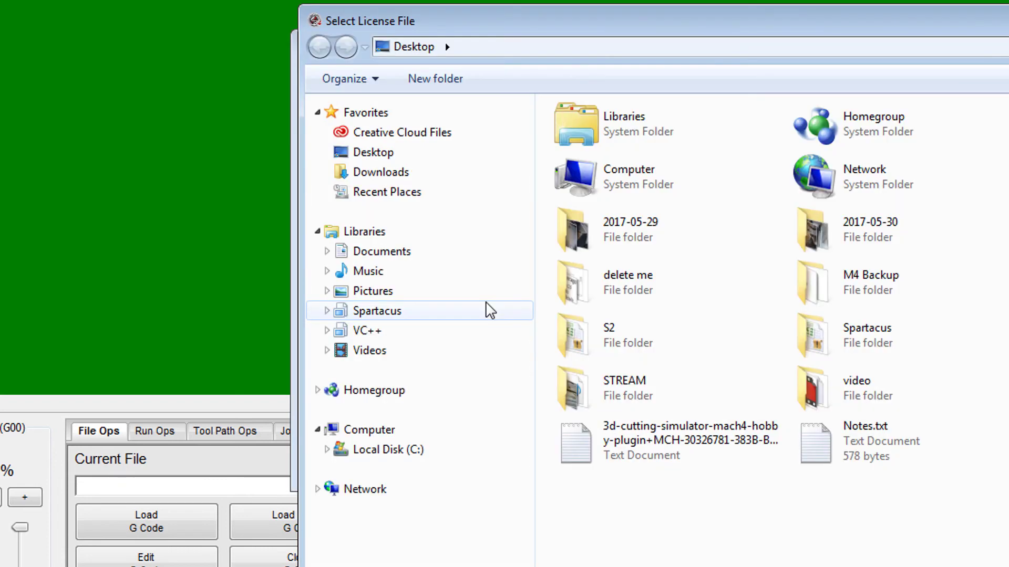
click(625, 444)
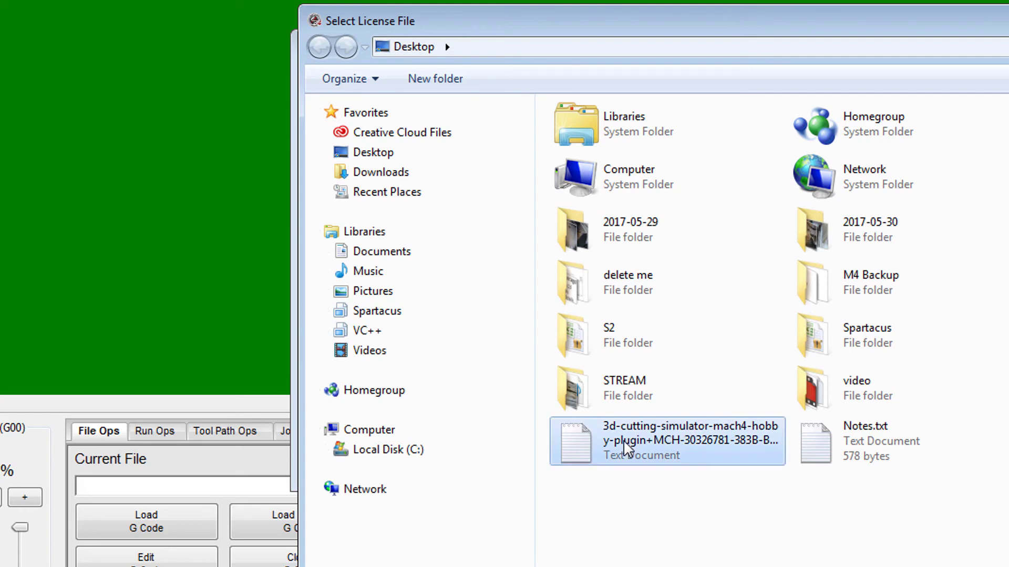
key(Return)
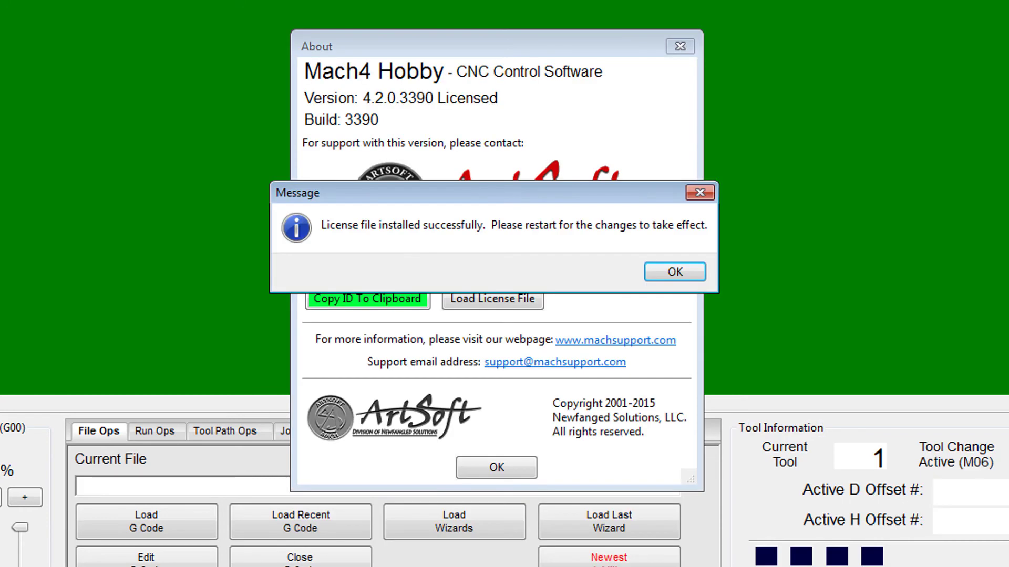
click(666, 273)
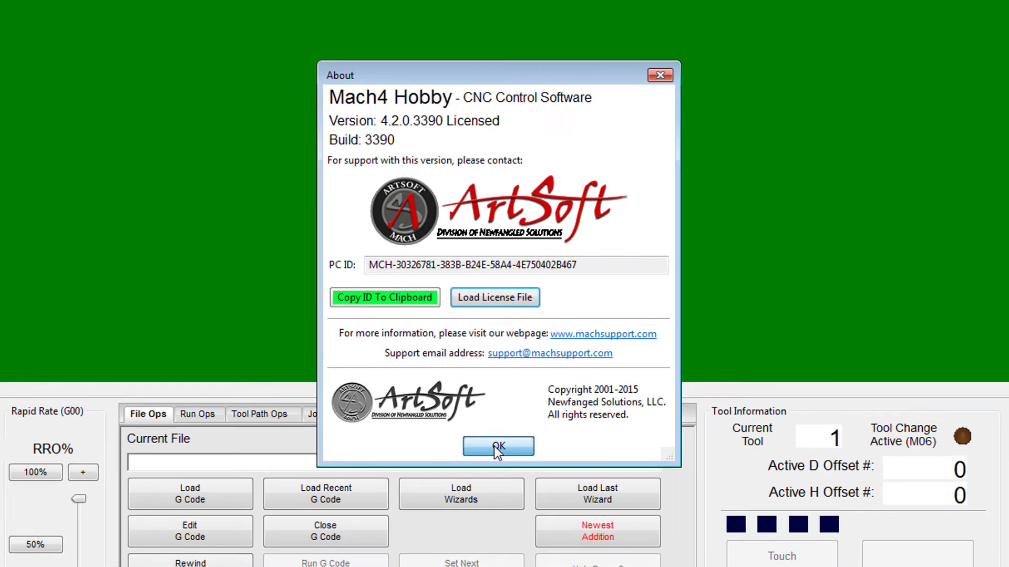
click(497, 467)
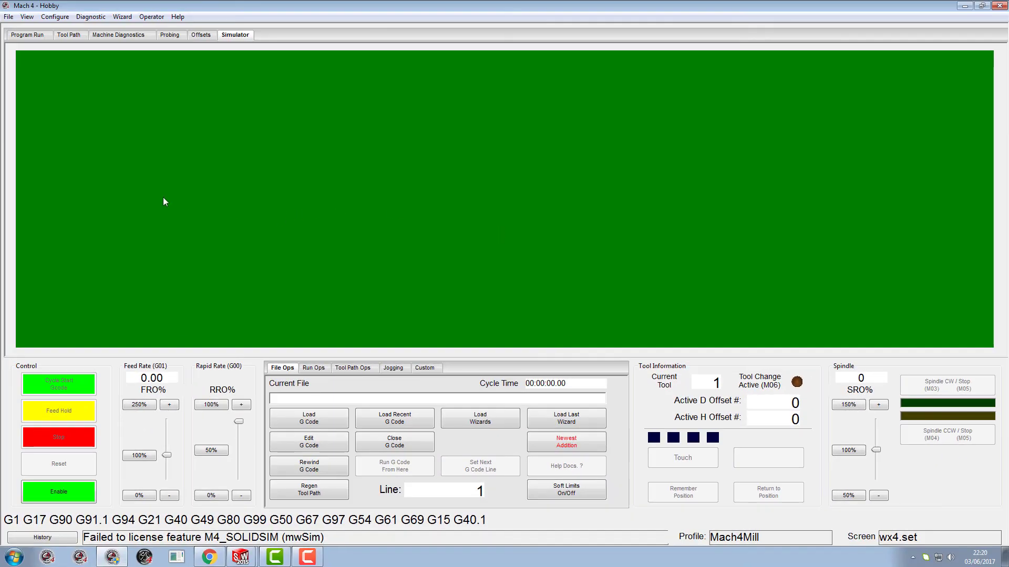
Restart Mach4 with the Mach4Mill profile so the new license takes effect.
click(1000, 7)
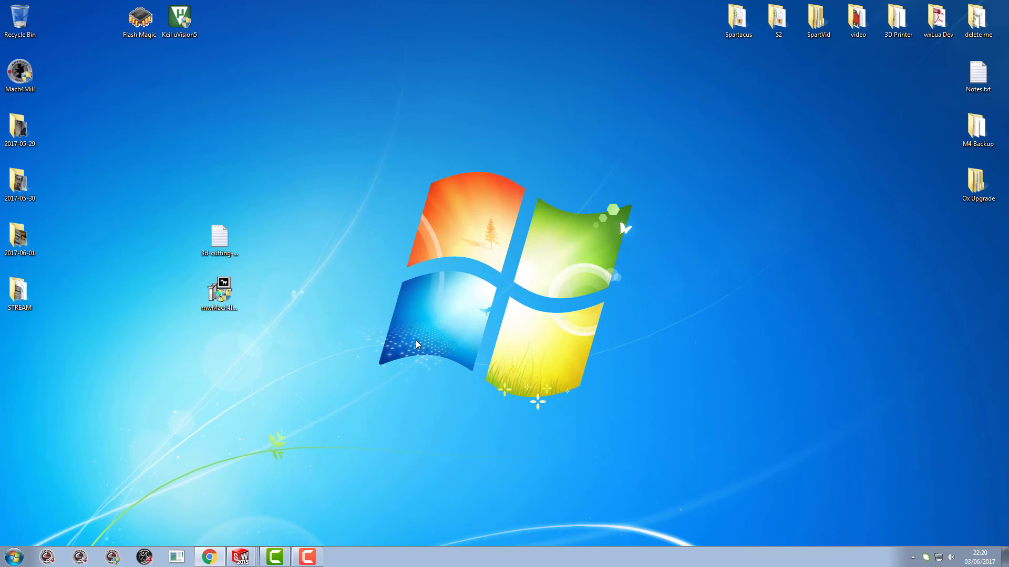
click(113, 558)
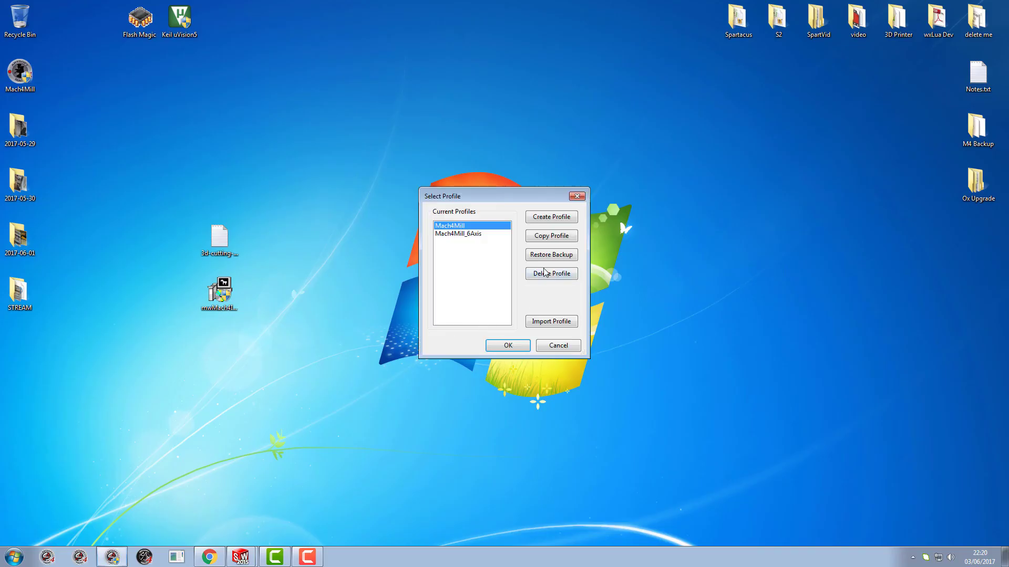
click(500, 346)
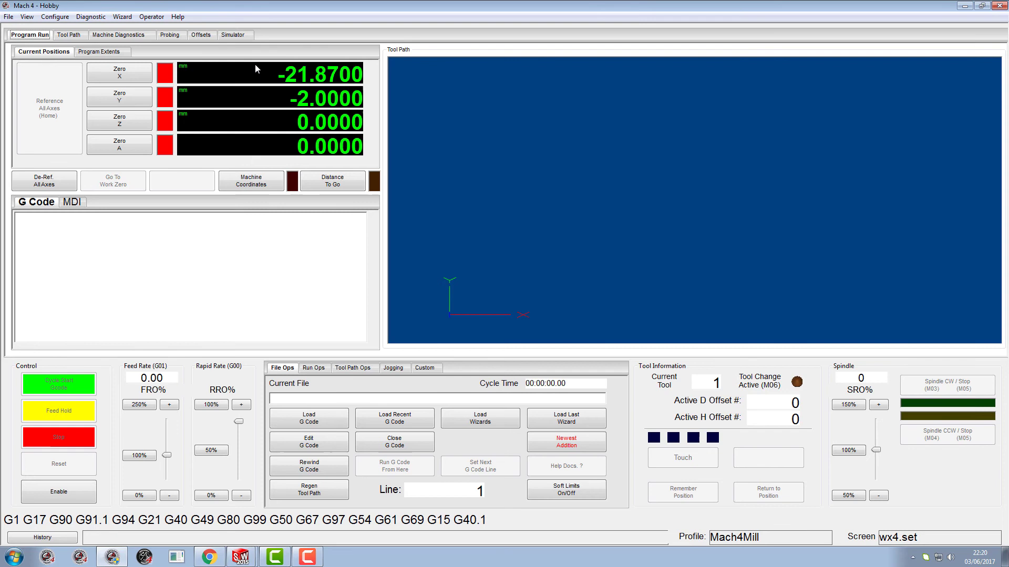
On the Simulator tab, enter screen editing and select the panel pnl(2).
click(235, 35)
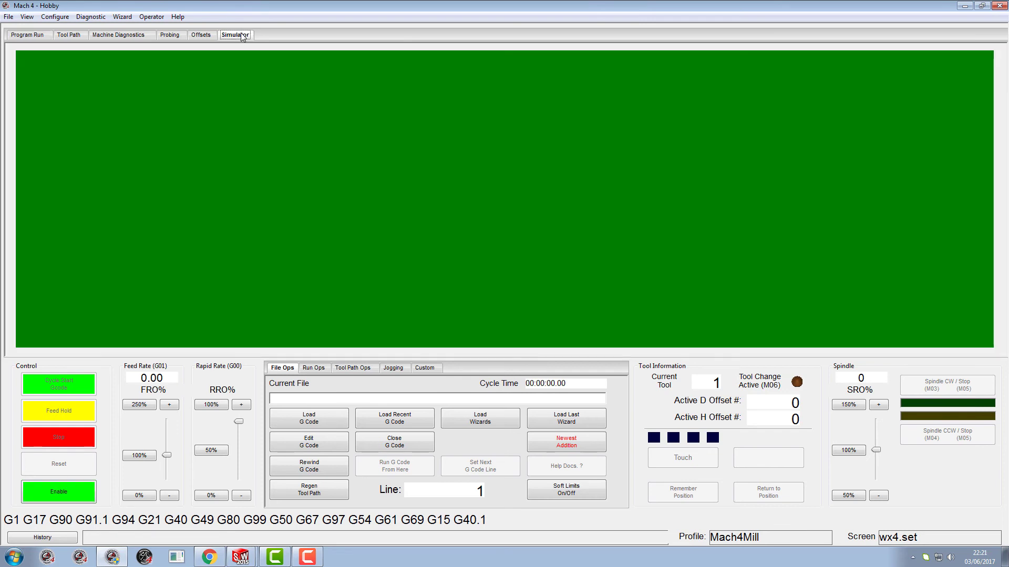
click(151, 17)
click(160, 81)
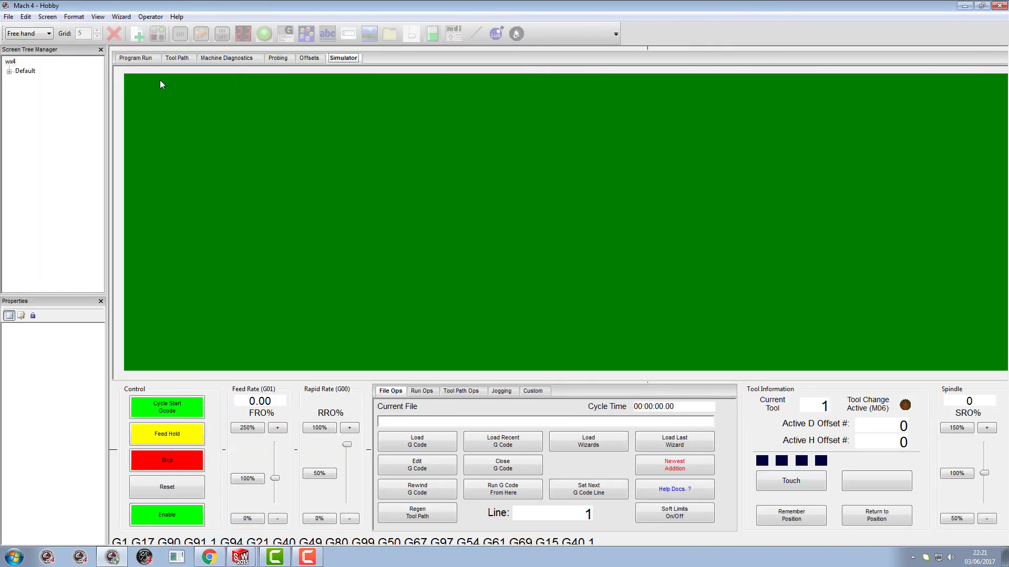
click(200, 115)
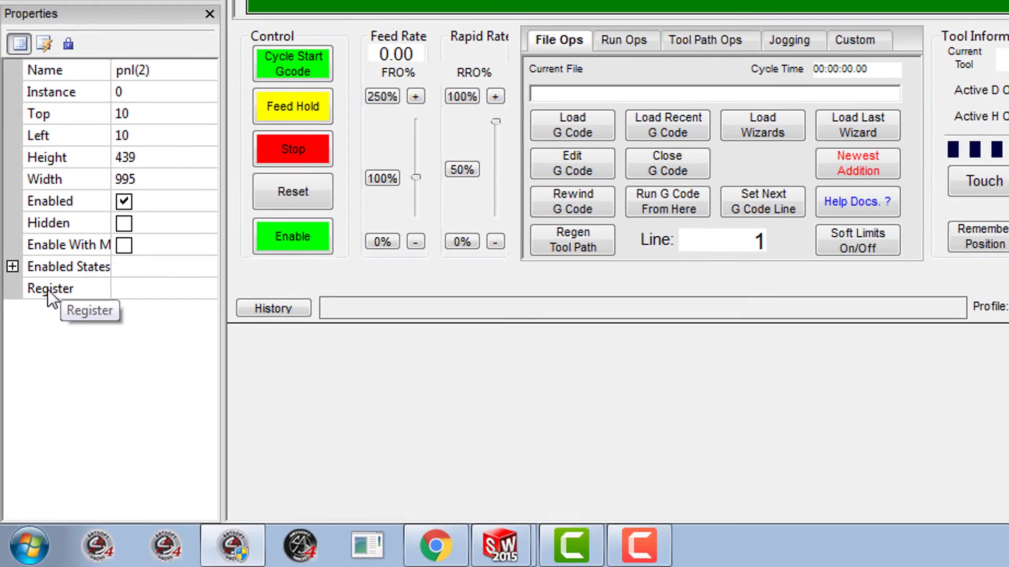
Set pnl(2)'s Register property to mwSim0/Panel0.
click(31, 379)
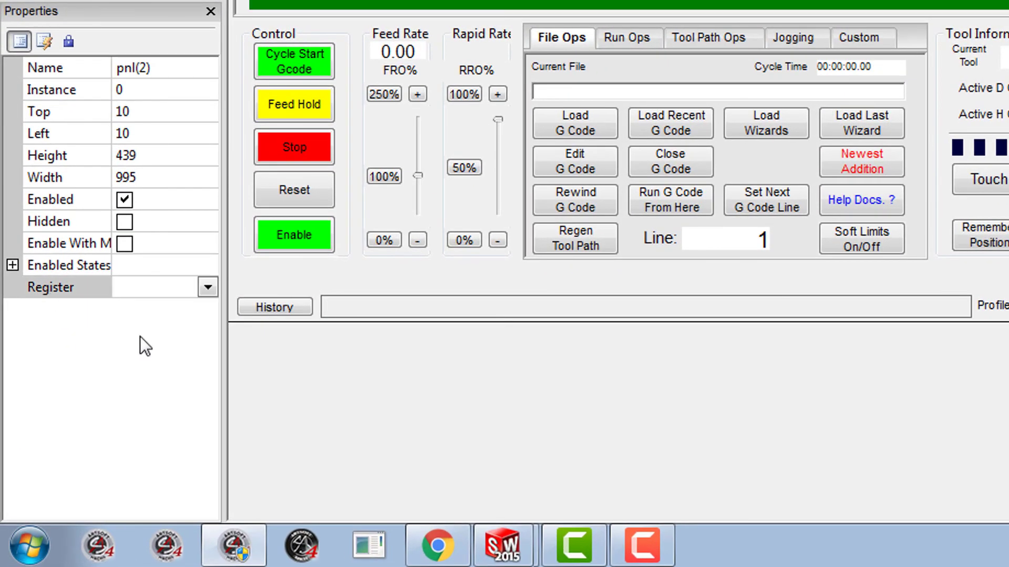
click(208, 288)
mouse_move(317, 226)
mouse_down()
mouse_move(318, 239)
mouse_move(303, 126)
mouse_move(301, 230)
mouse_up()
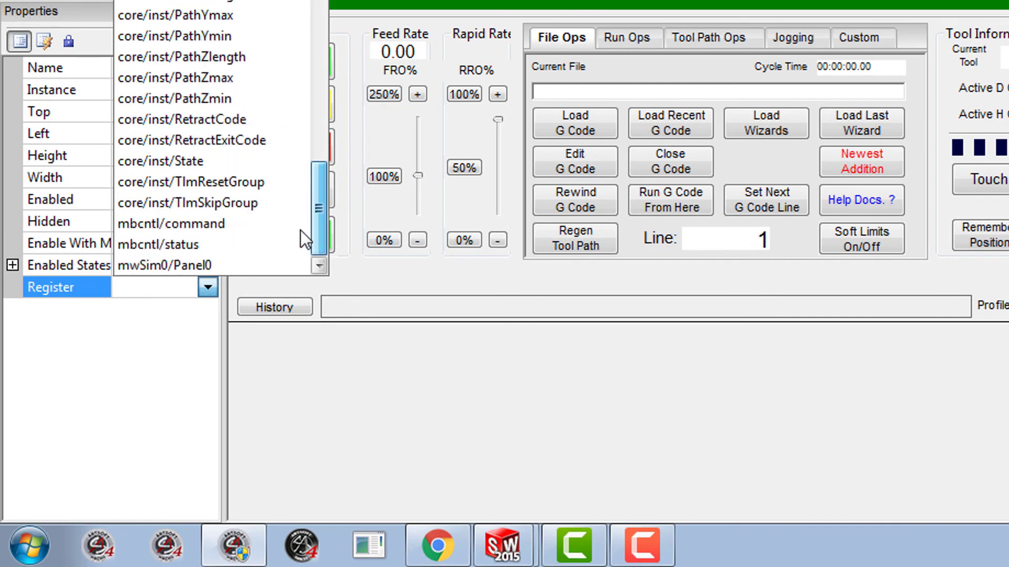
click(217, 266)
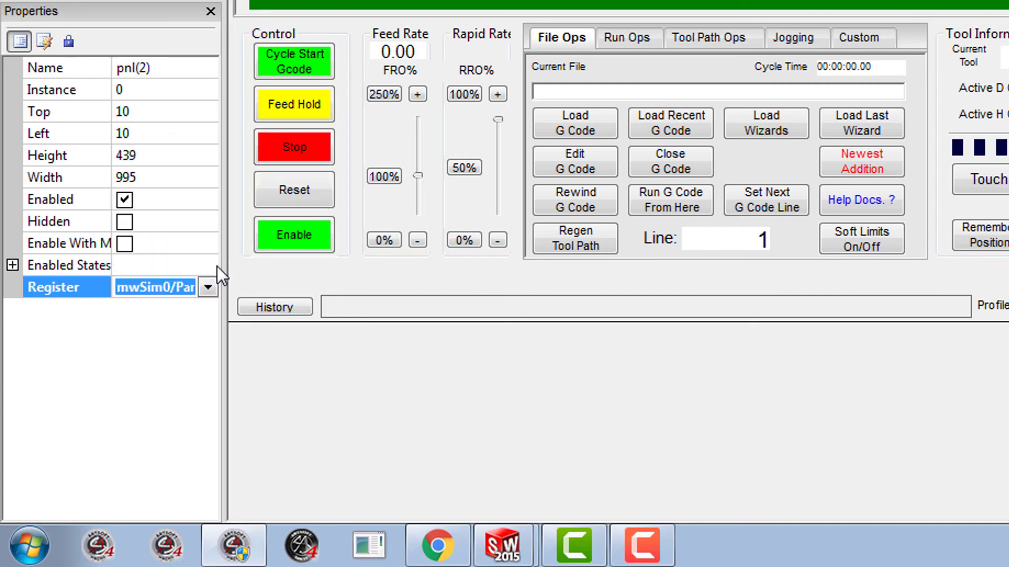
click(135, 262)
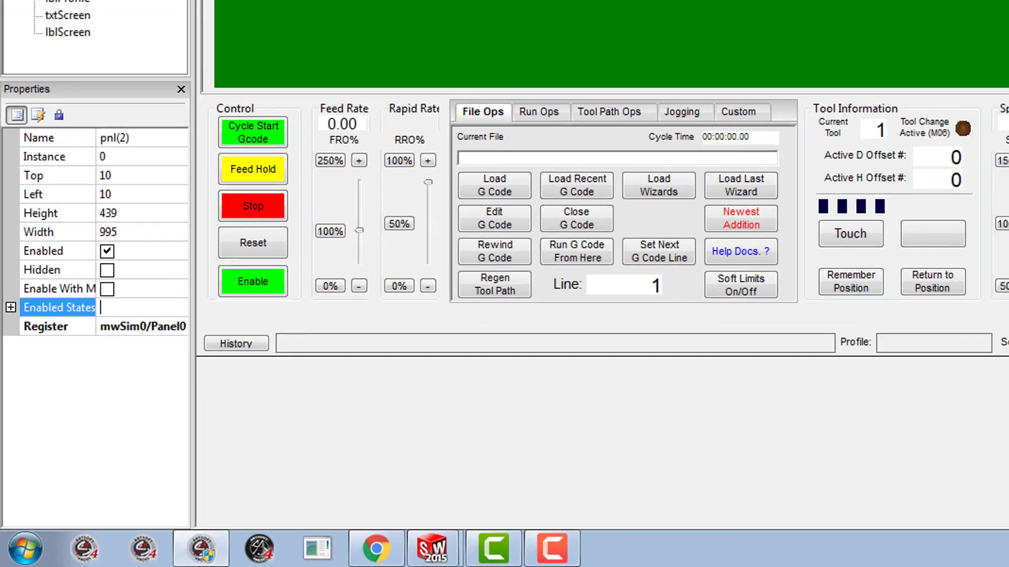
Exit screen editing and save the modified screen.
click(154, 4)
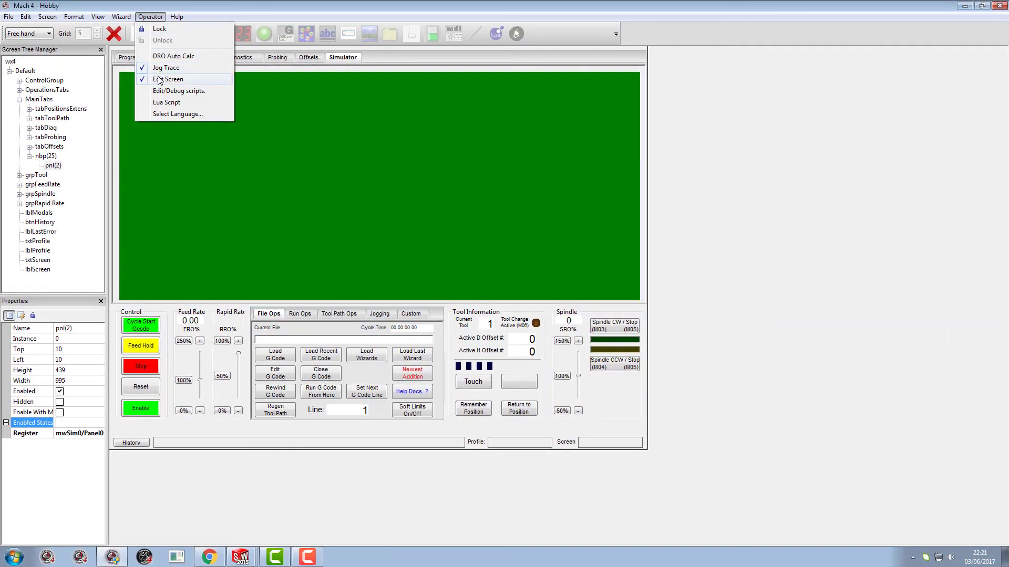
click(160, 80)
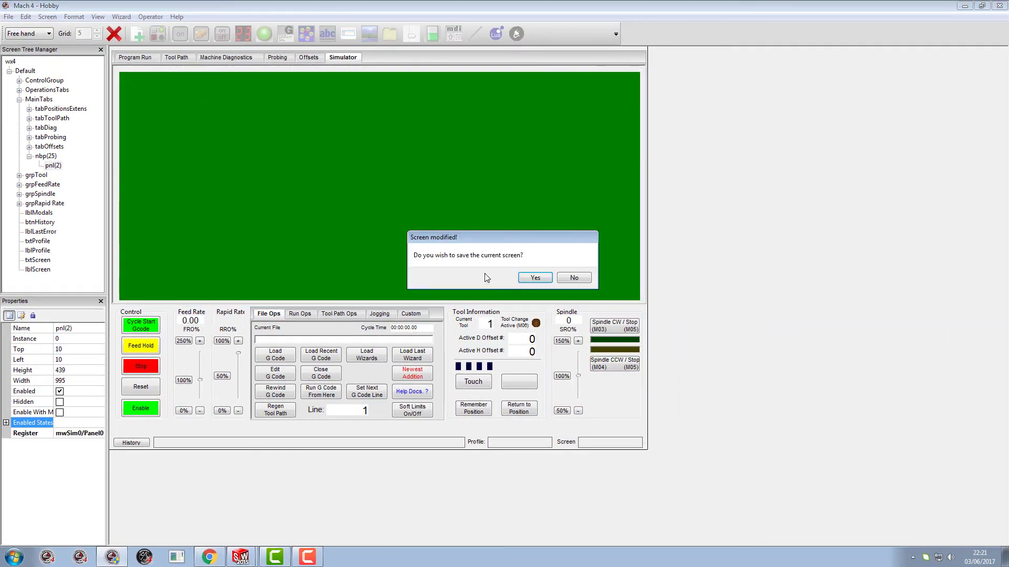
click(535, 279)
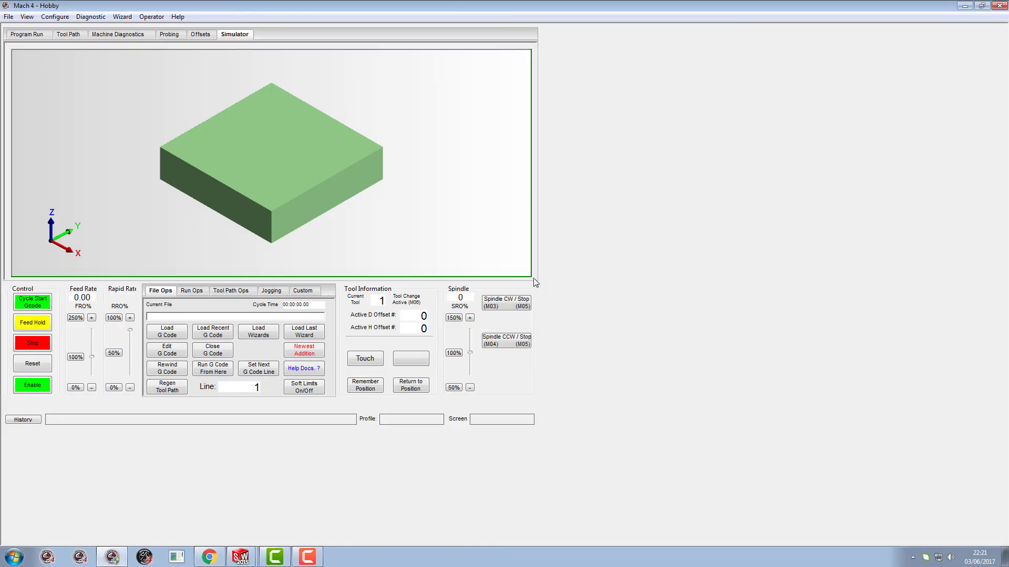